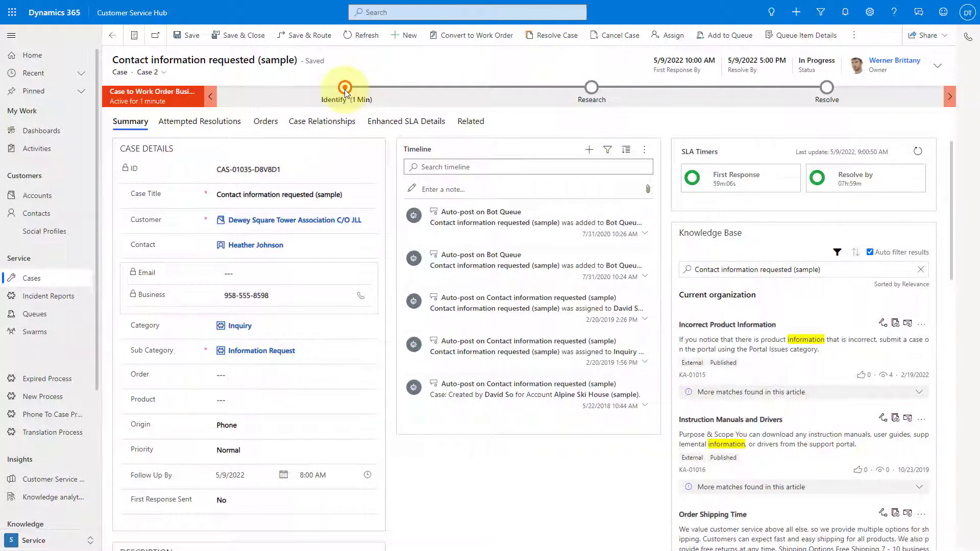
# Mark First Response Sent as Yes in the case's Identify stage and save the case
pyautogui.click(345, 93)
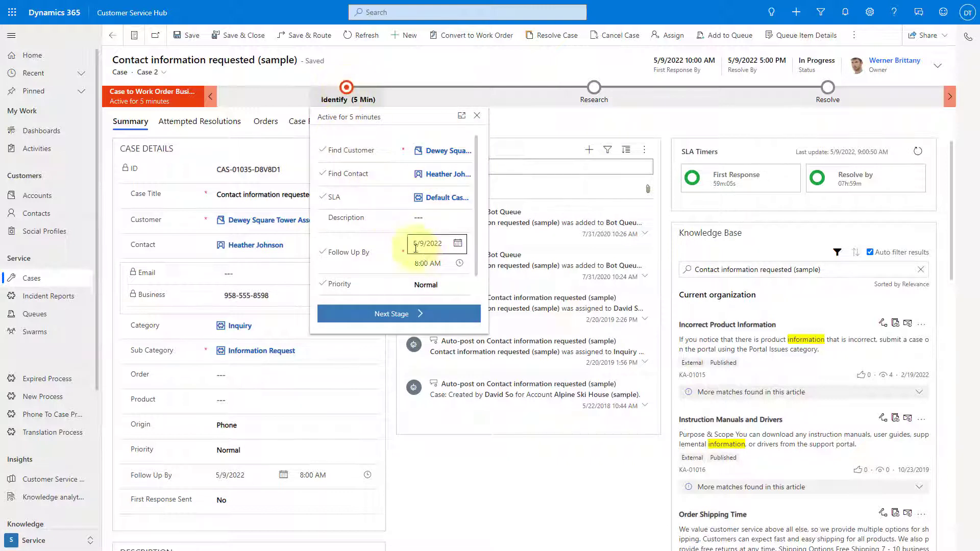
pyautogui.scroll(-1, 428, 243)
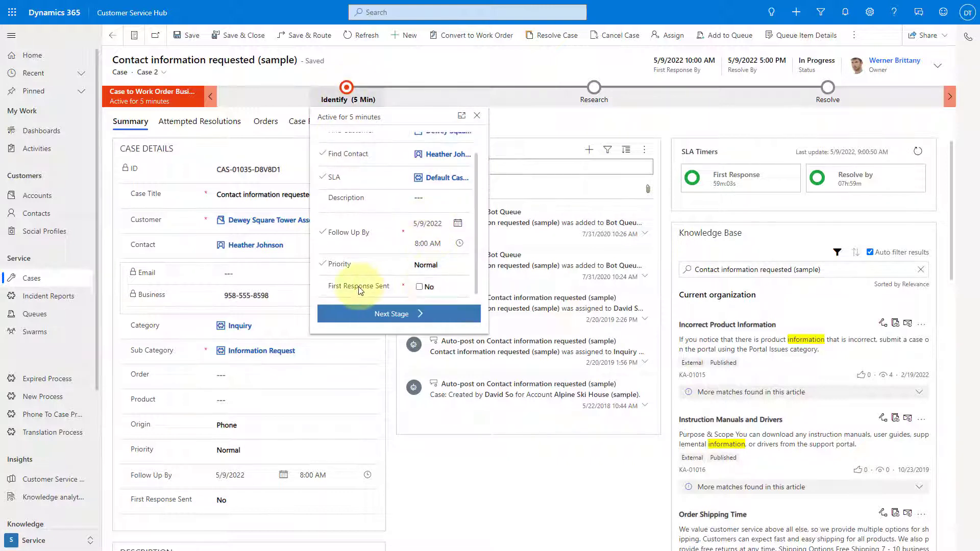
pyautogui.click(419, 287)
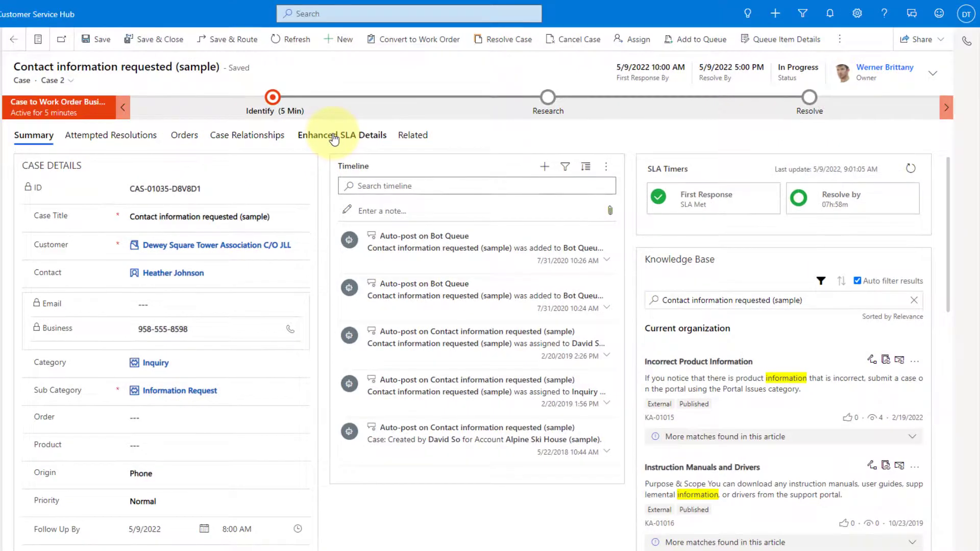
# Check the First Response item's status under Enhanced SLA Details, then return to Summary
pyautogui.click(334, 137)
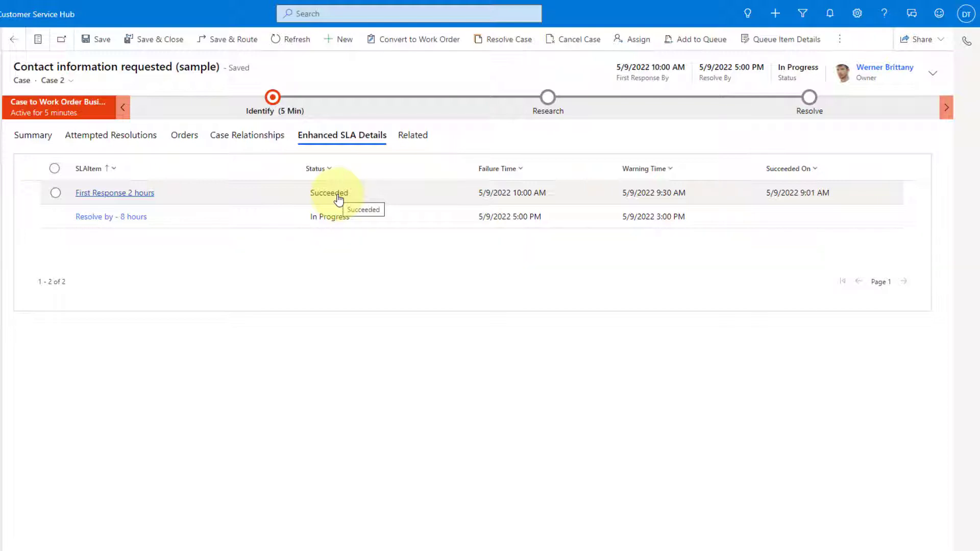
pyautogui.click(33, 136)
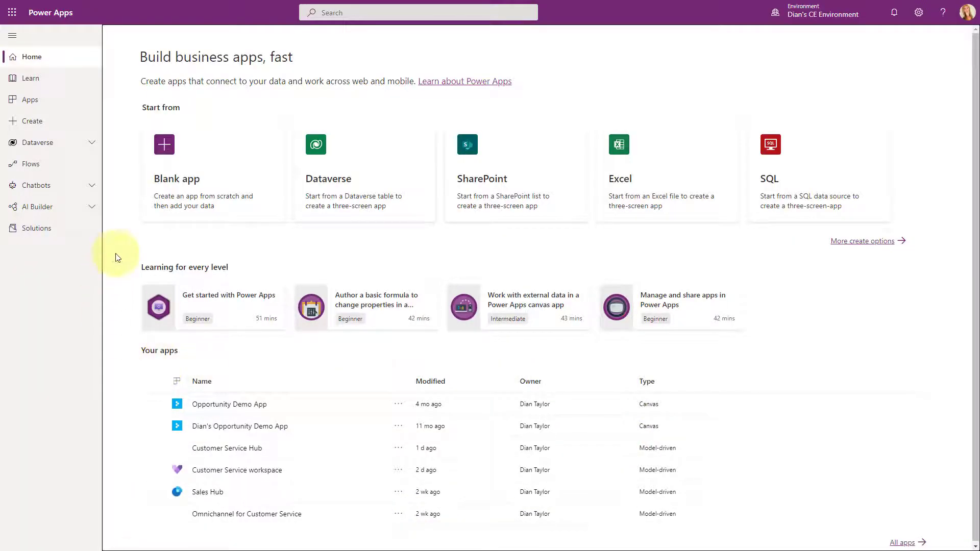
# Open Dataverse Tables, filter the list to All tables, and search for the Case table
pyautogui.click(91, 144)
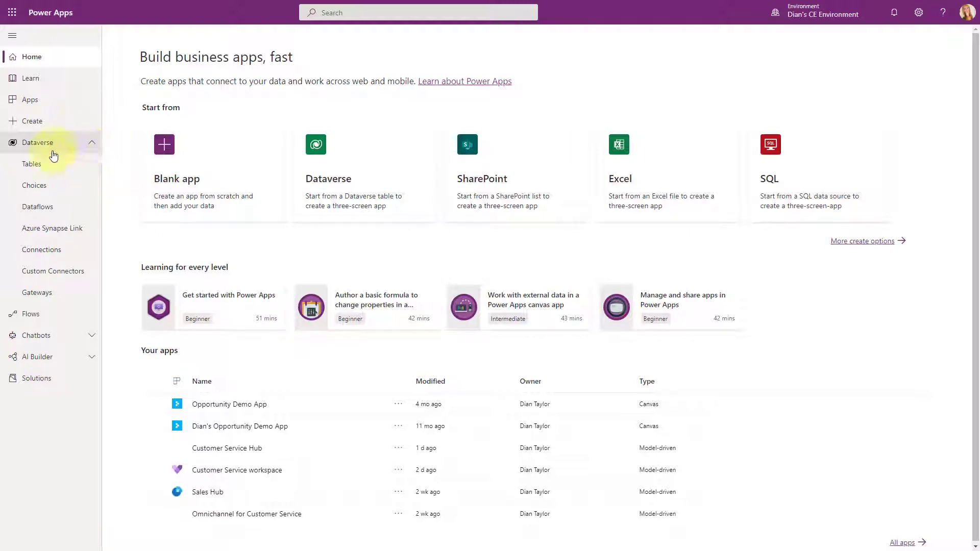
pyautogui.click(32, 163)
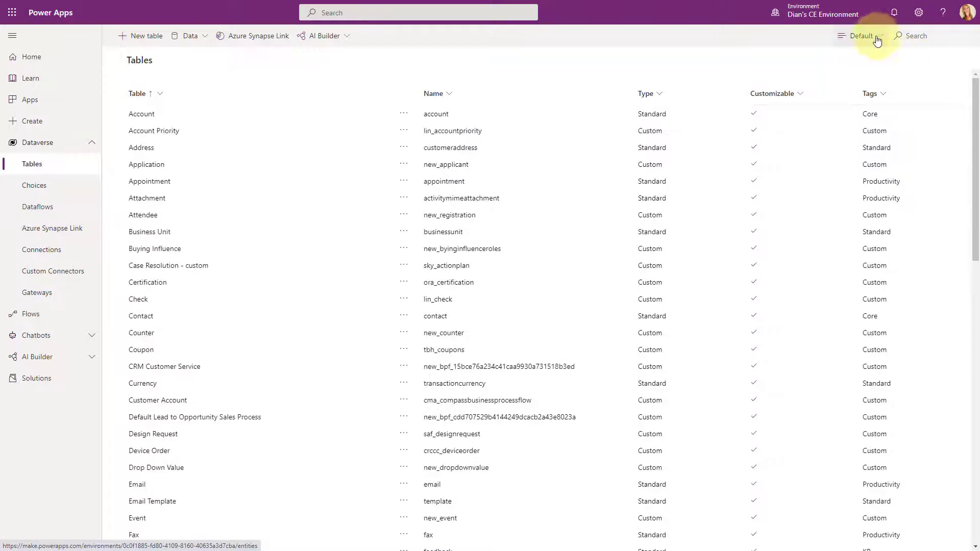
pyautogui.click(861, 35)
pyautogui.click(870, 78)
pyautogui.click(916, 35)
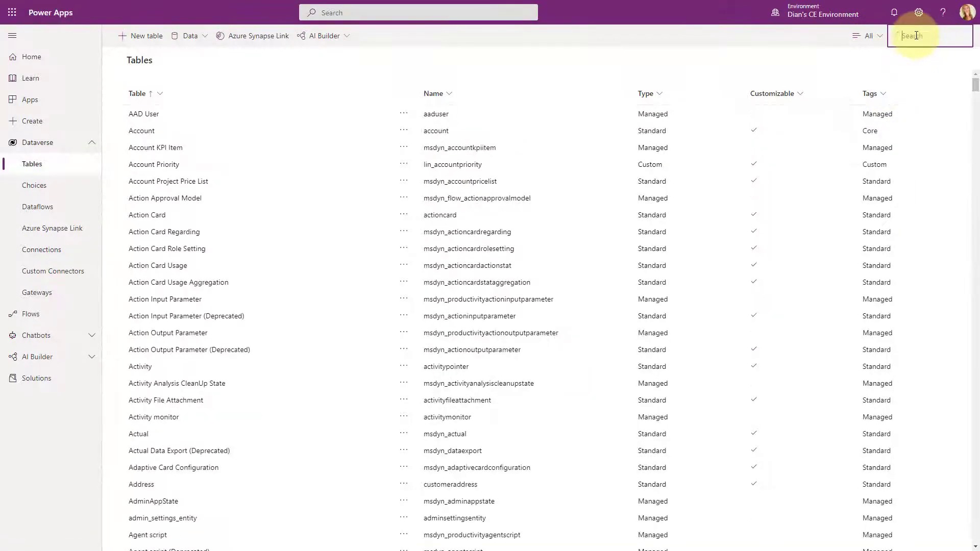
pyautogui.write('d')
pyautogui.write('ase')
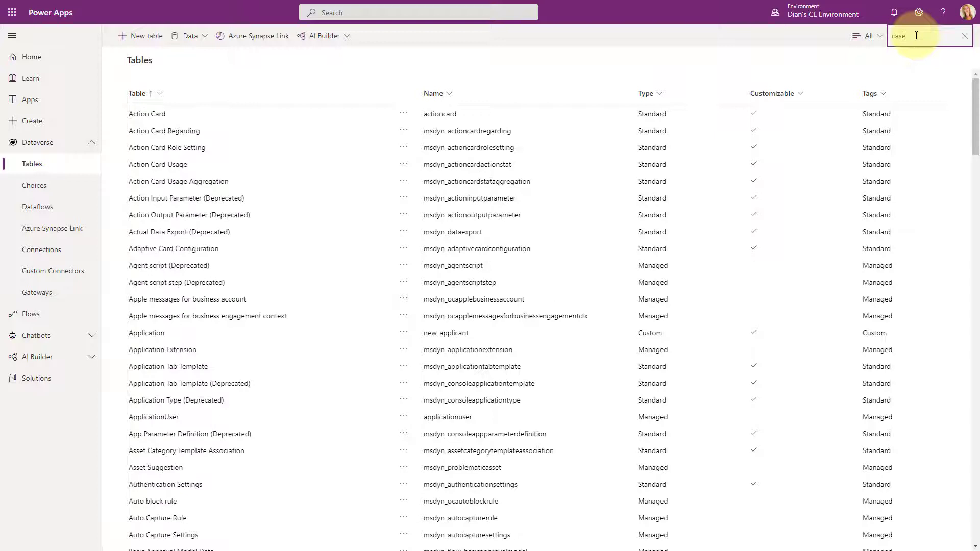
# Open the Case table's Forms list and open the Case 2 main form for editing
pyautogui.click(141, 116)
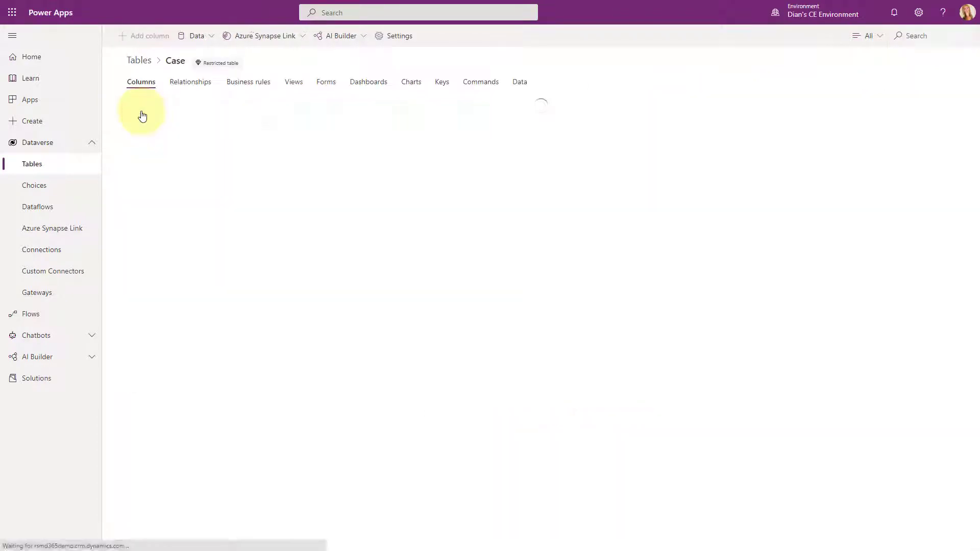
pyautogui.click(326, 82)
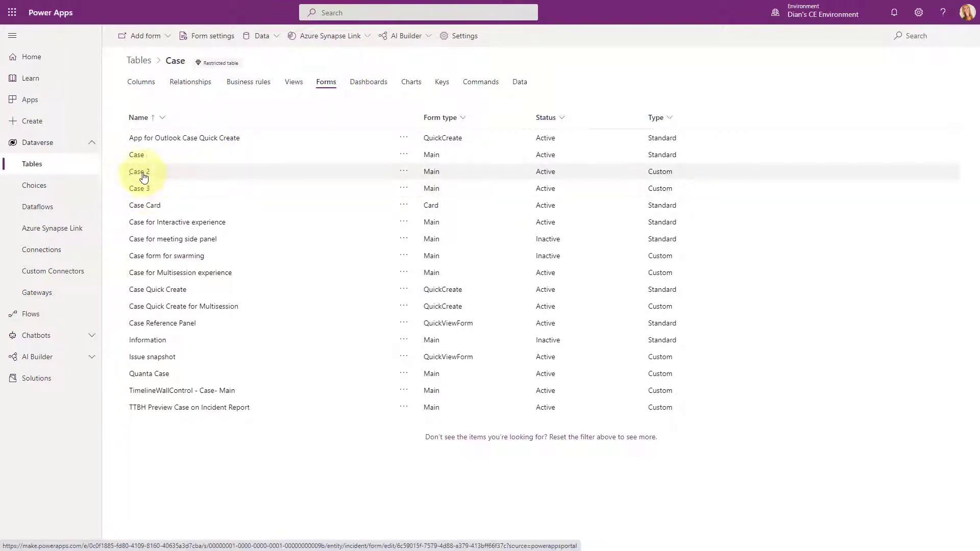
pyautogui.click(143, 173)
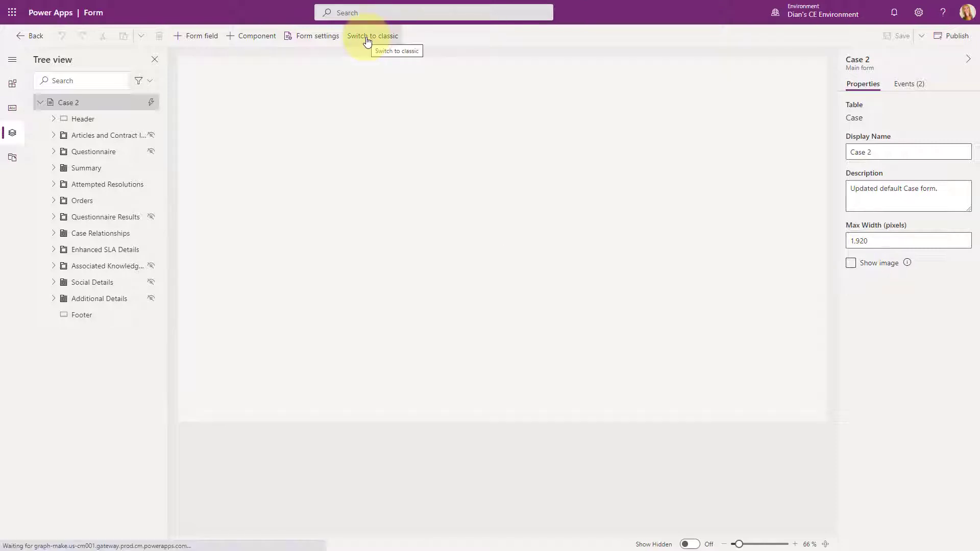
# Switch to the classic form editor and open the SLA KPI Instances subgrid's properties
pyautogui.click(372, 35)
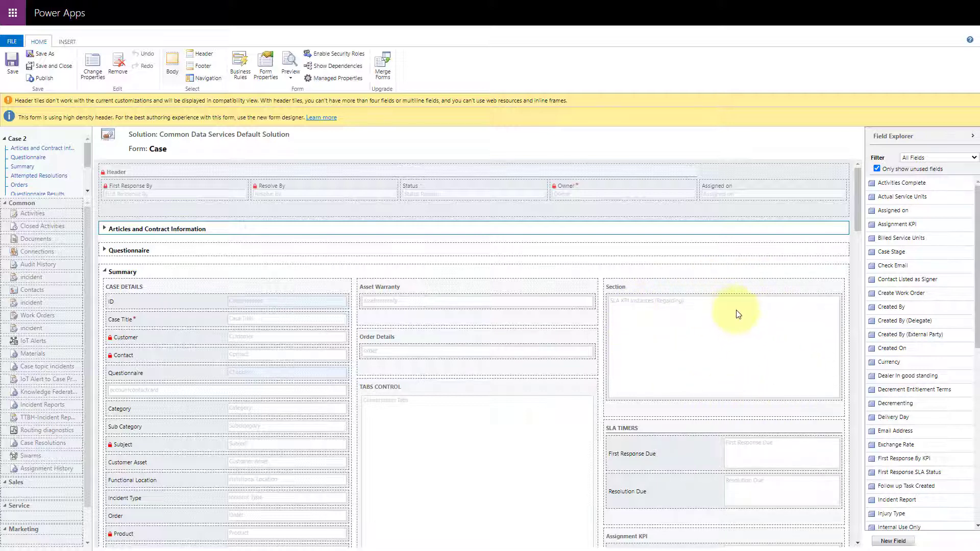
pyautogui.click(704, 339)
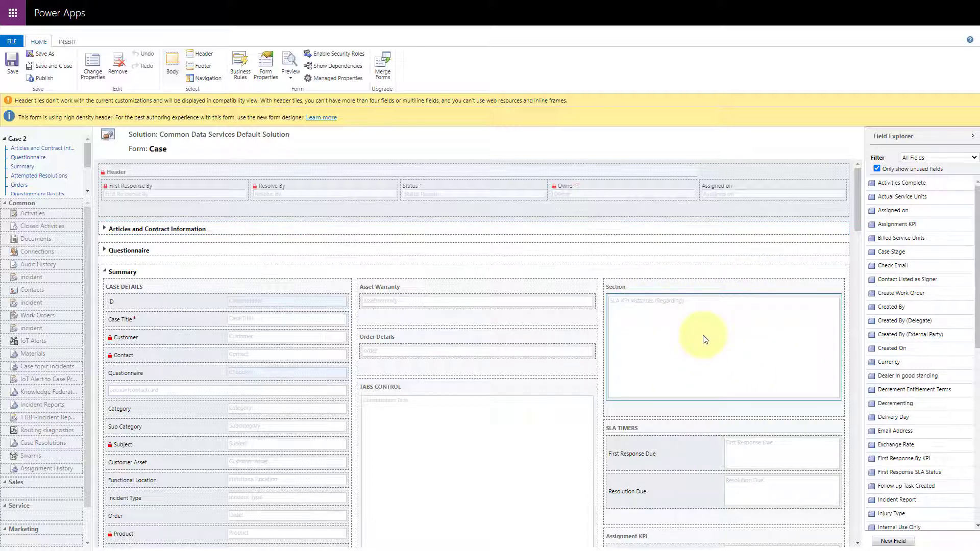
pyautogui.doubleClick(704, 340)
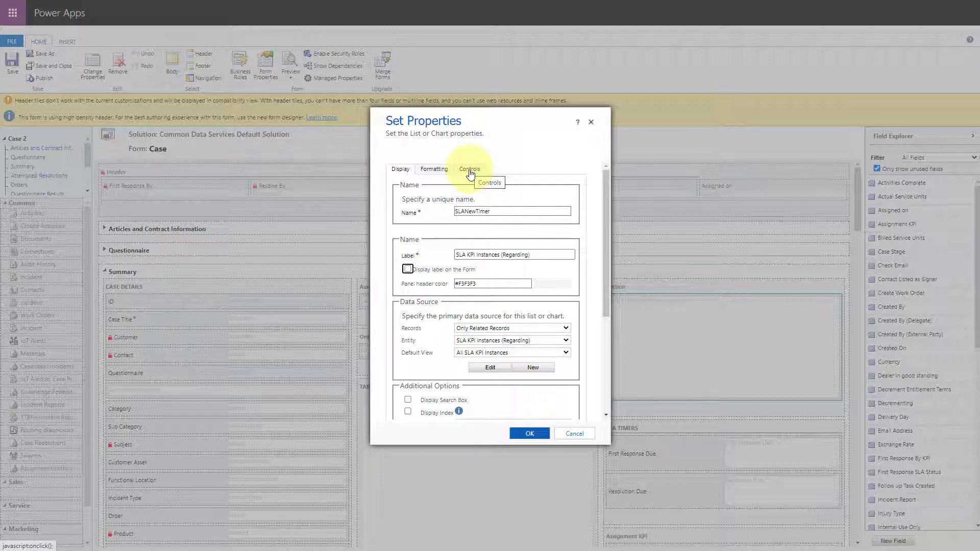
# Select the SLA Timer control under Controls to list its properties
pyautogui.click(470, 172)
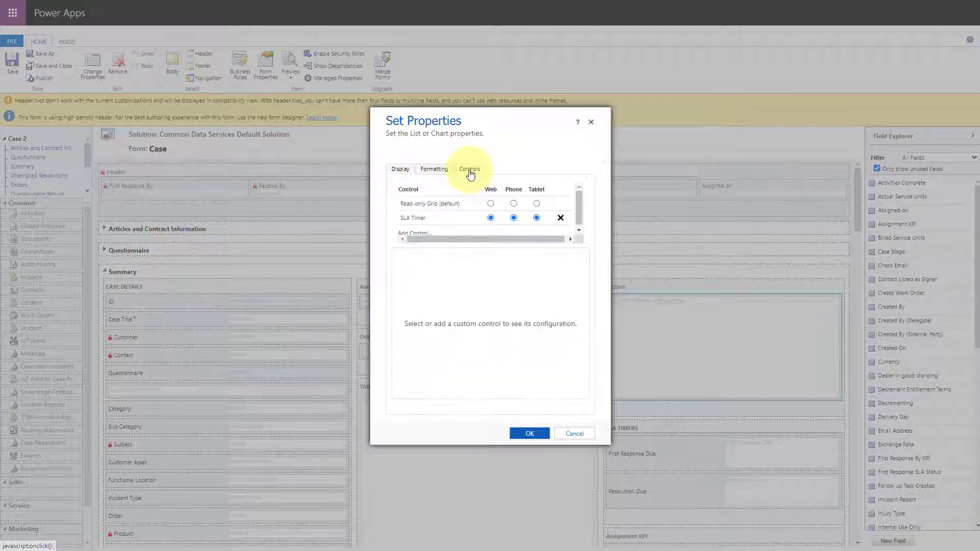
pyautogui.click(445, 219)
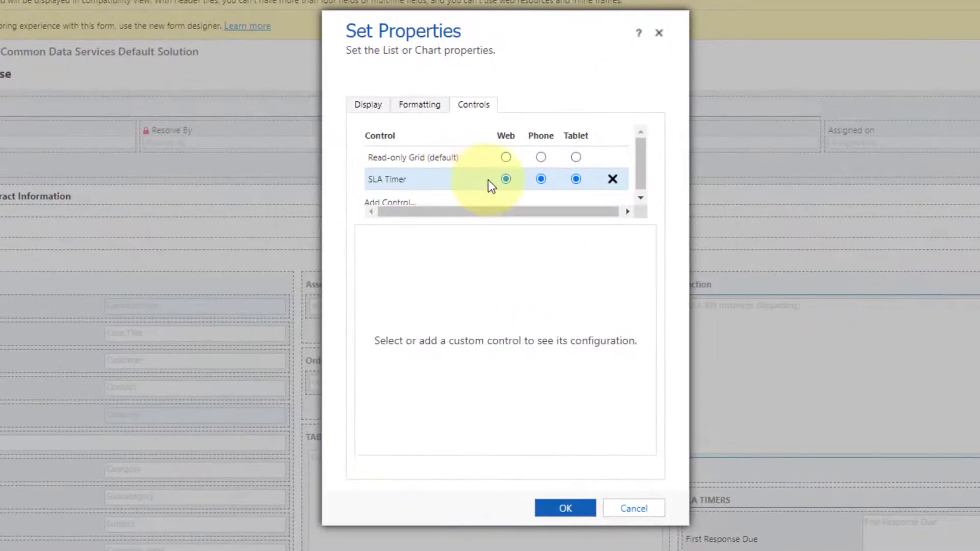
pyautogui.click(576, 179)
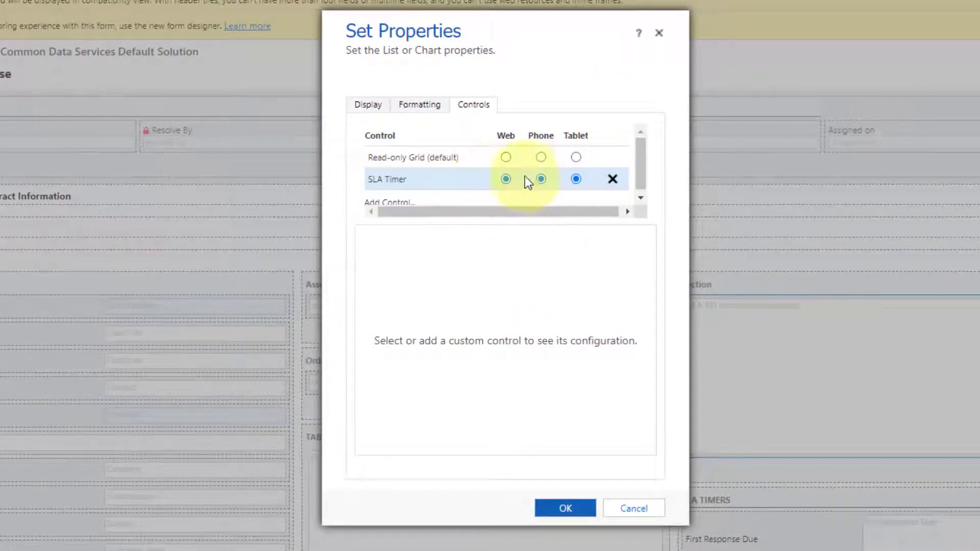
pyautogui.click(451, 177)
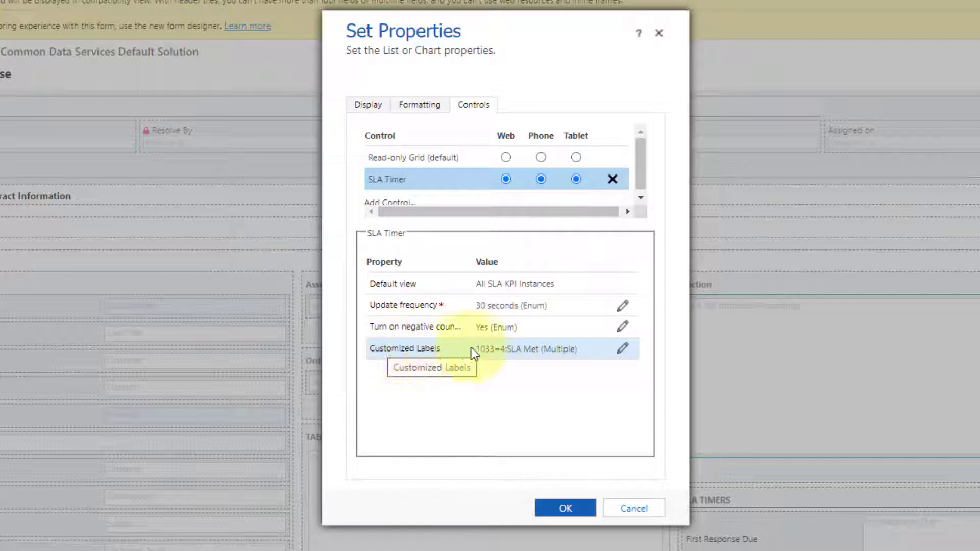
# Delete the existing Customized Labels static value, leaving the value box empty
pyautogui.click(622, 349)
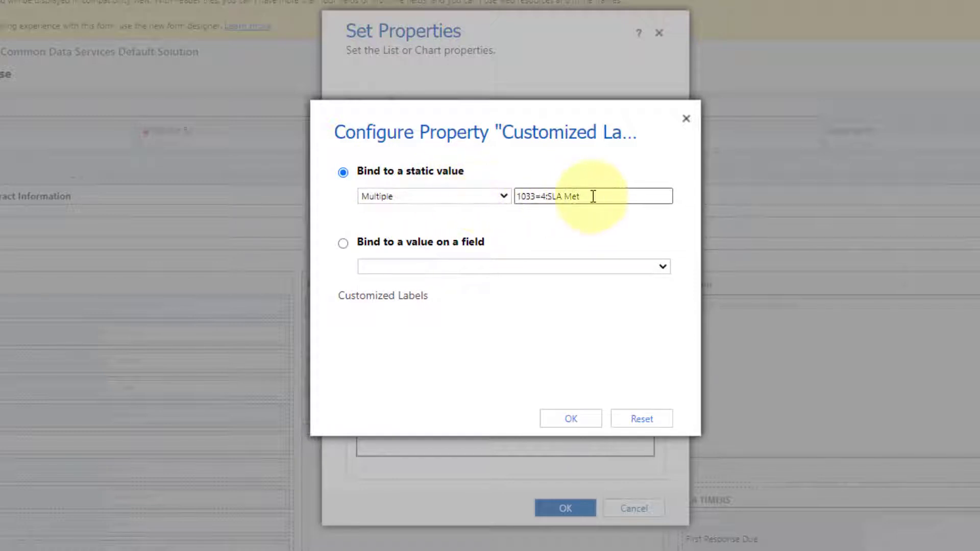
pyautogui.moveTo(593, 197); pyautogui.dragTo(507, 198)
pyautogui.hotkey('ctrl', 'c')
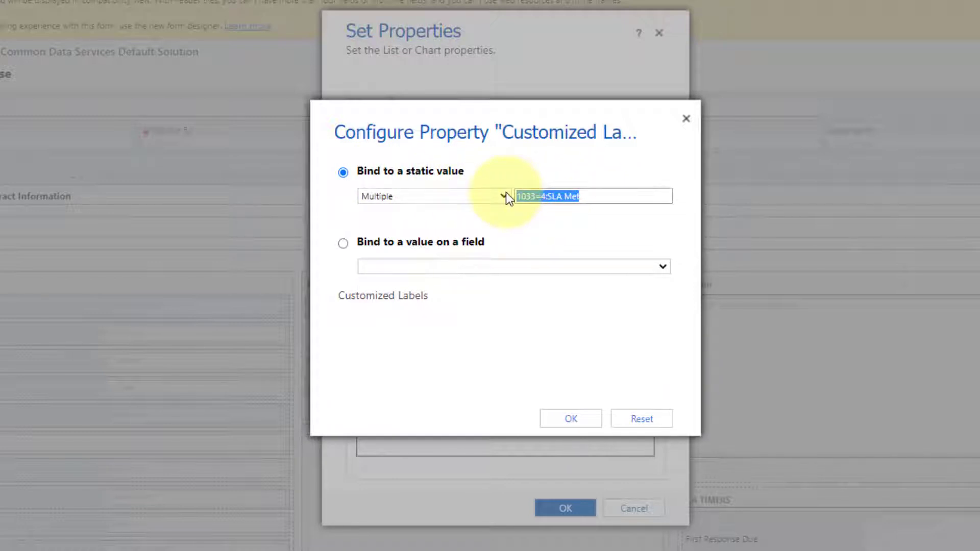
pyautogui.press('Delete')
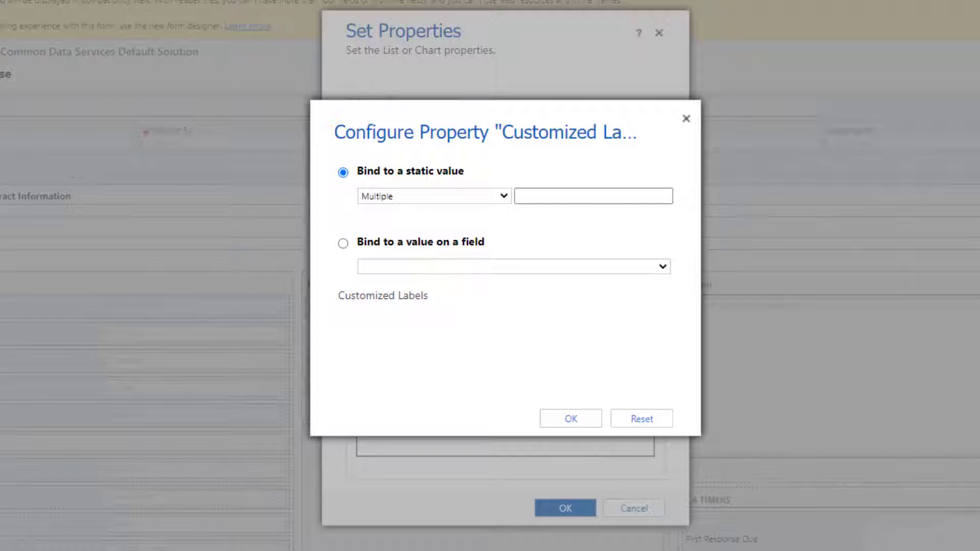
pyautogui.click(524, 196)
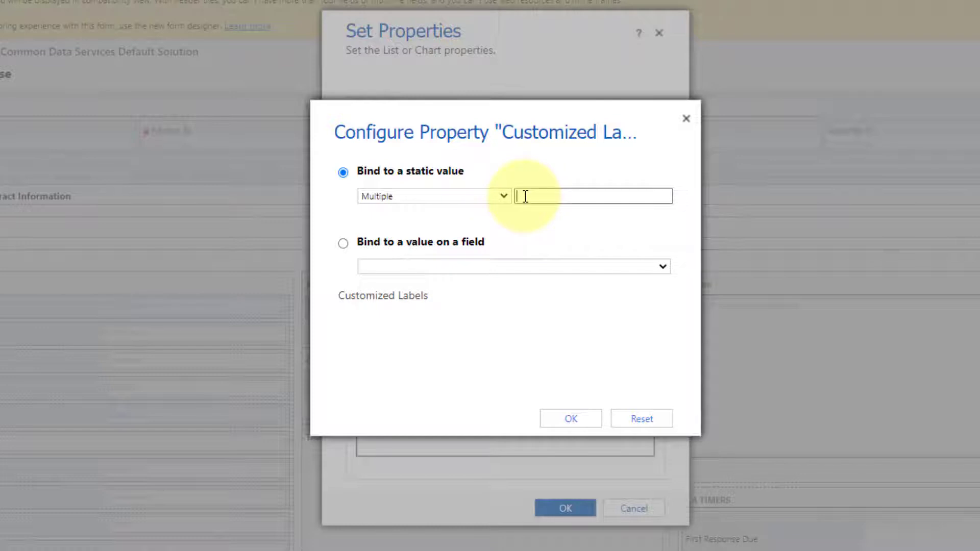
# Paste 1033=4:SLA Met back into the Customized Labels value box
pyautogui.hotkey('ctrl', 'v')
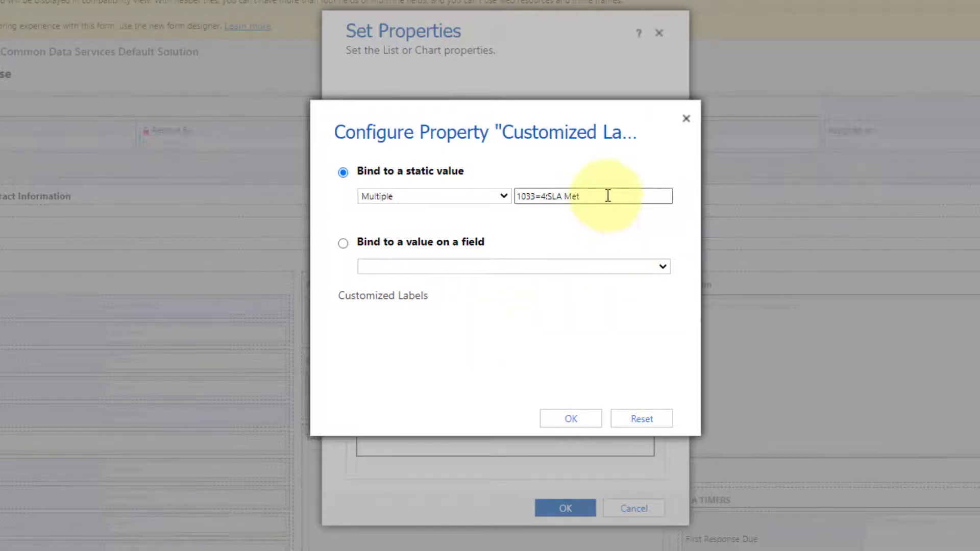
# Paste '1033=1:SLA Missed; 4:SLA Met' as a demo, then close Configure Property without applying
pyautogui.moveTo(666, 196); pyautogui.dragTo(495, 197)
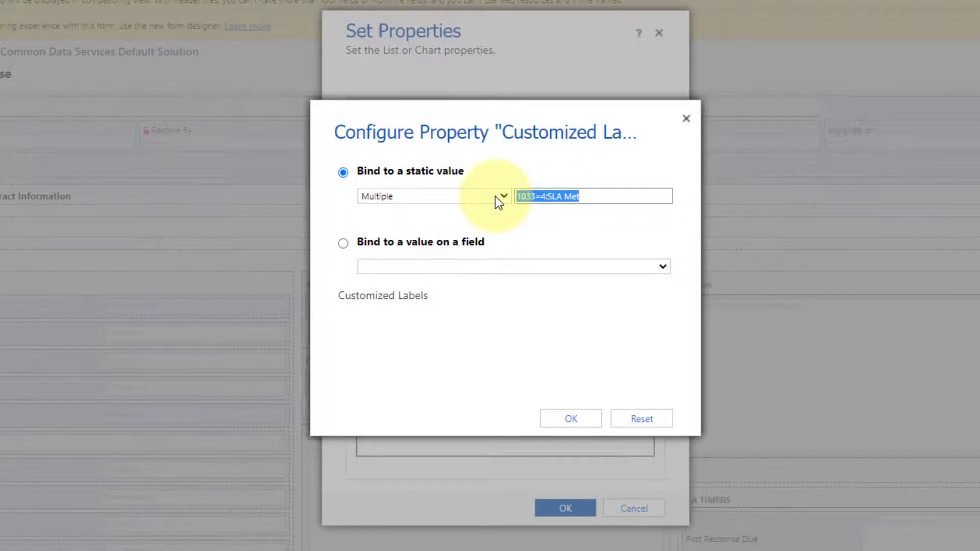
pyautogui.write('1033=1:SLA Missed; 4:SLA Met')
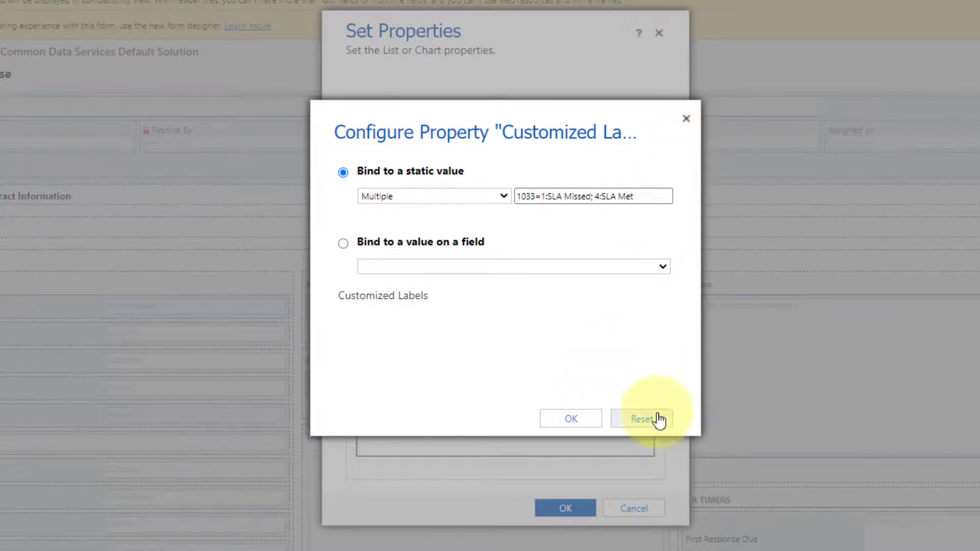
pyautogui.click(686, 118)
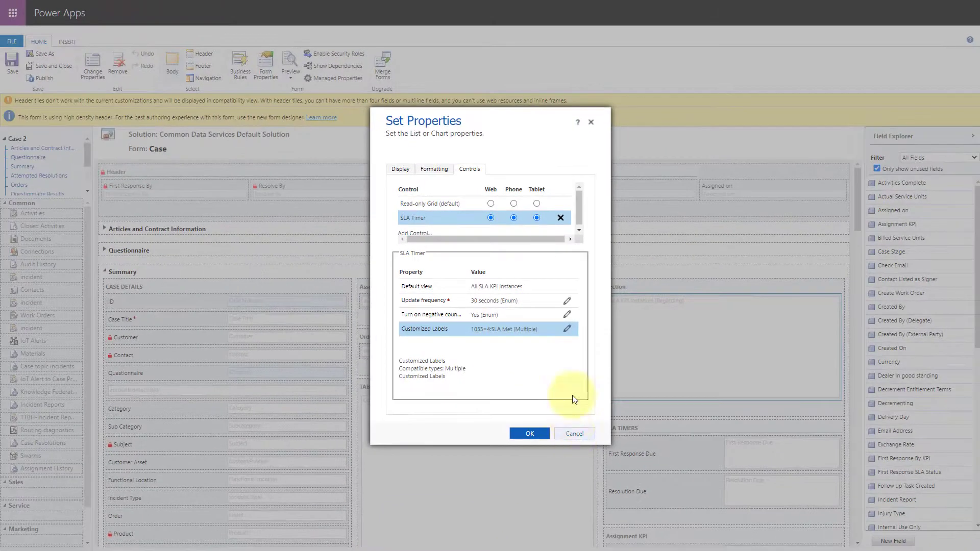
# Close the SLA Timer control's Set Properties dialog
pyautogui.click(592, 121)
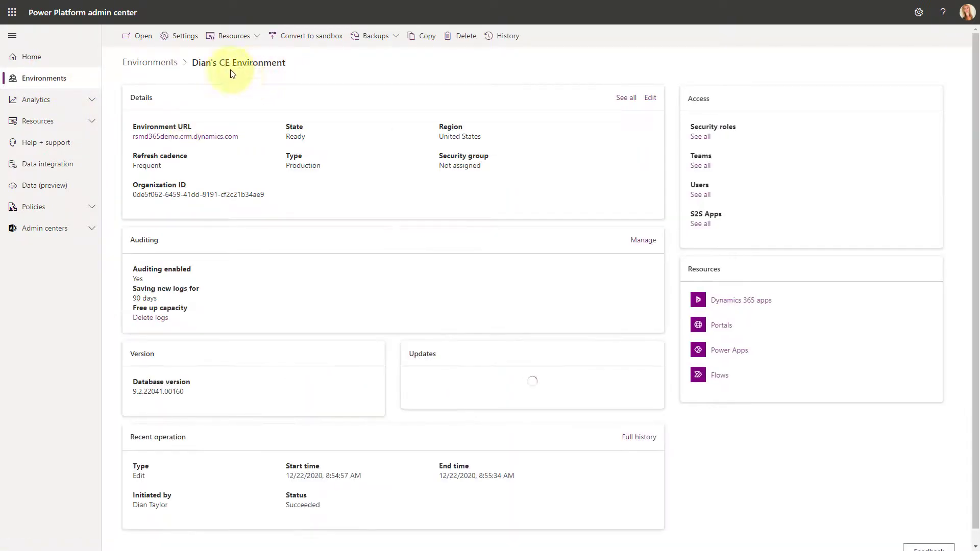
# Open Languages under Product in Dian's CE Environment settings
pyautogui.click(182, 36)
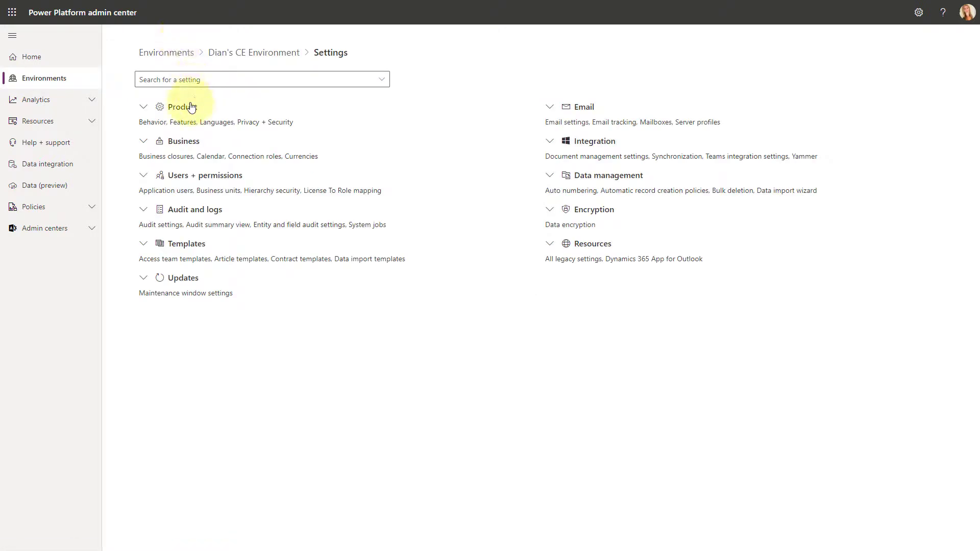
pyautogui.click(183, 107)
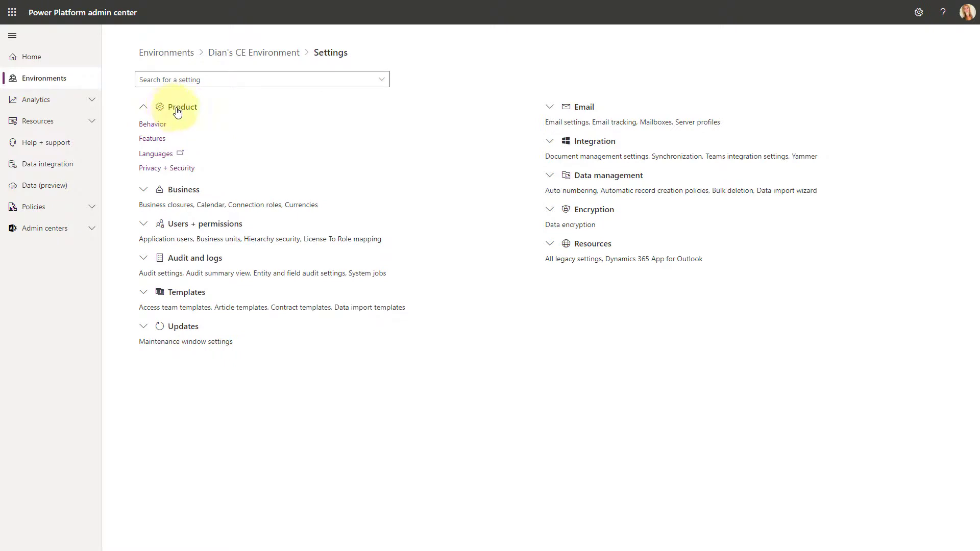
pyautogui.click(156, 154)
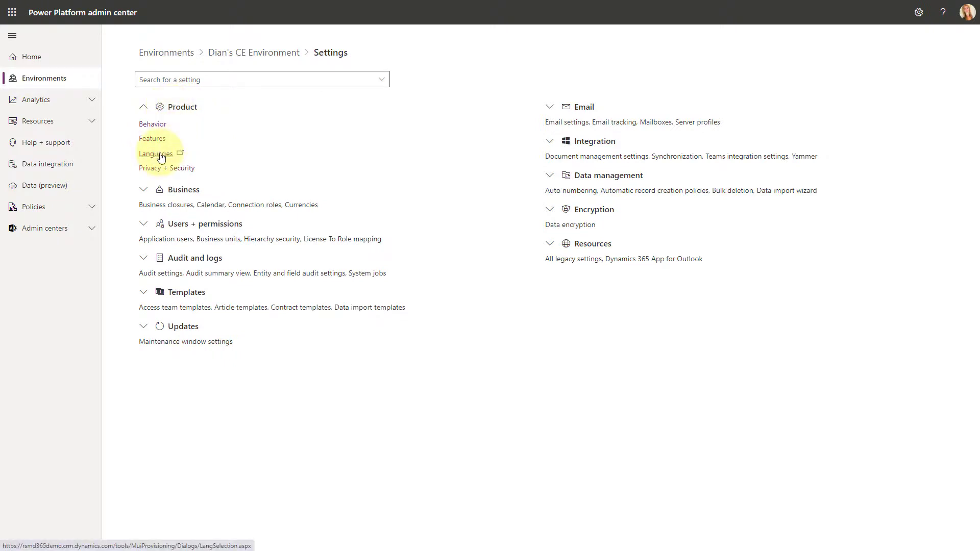